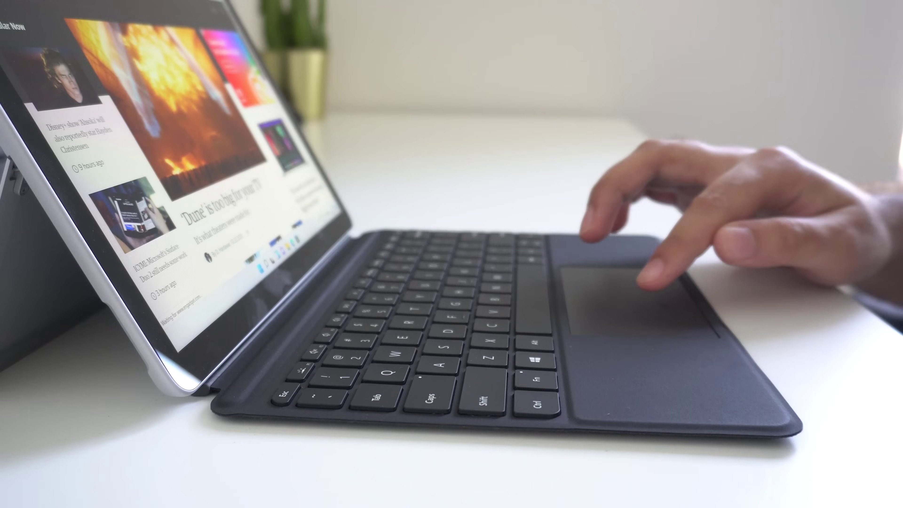
Scroll the Dune news article down into its body text.
{"action": "scroll", "coordinate": [221, 178], "scroll_direction": "down", "scroll_amount": 10}
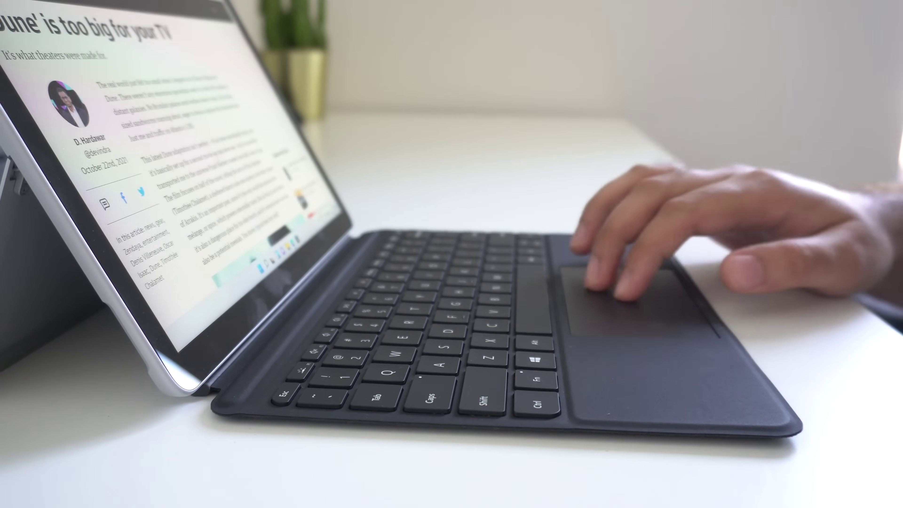
{"action": "scroll", "coordinate": [178, 142], "scroll_direction": "down", "scroll_amount": 5}
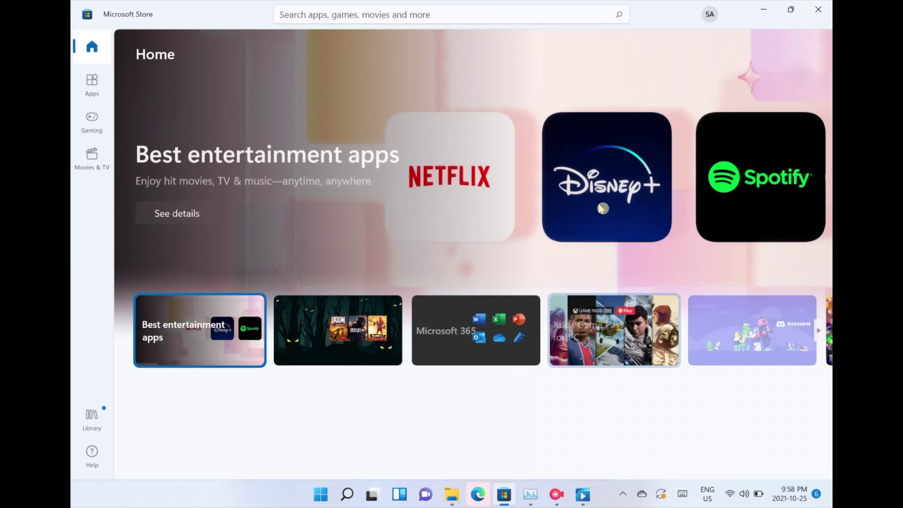
Browse the Store Home page down to New films, then download Firefox from mozilla.org in Edge.
{"action": "scroll", "coordinate": [604, 203], "scroll_direction": "down", "scroll_amount": 5}
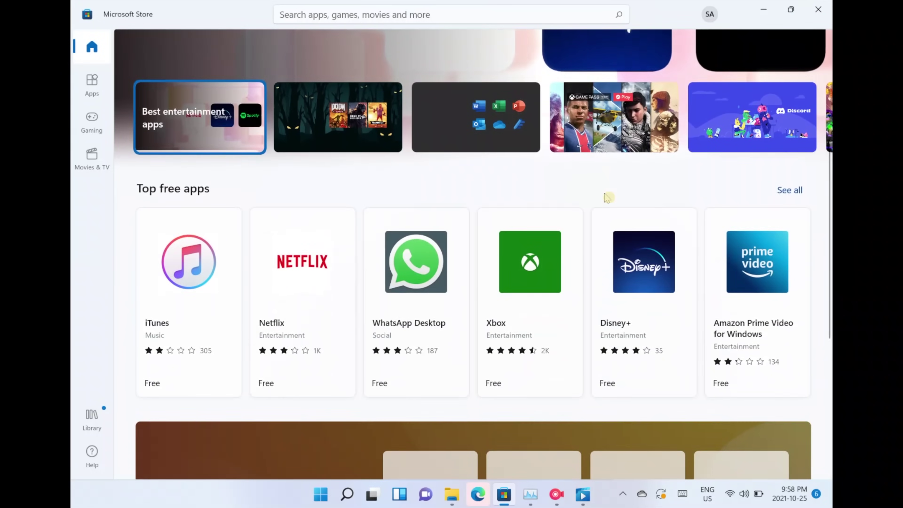
{"action": "scroll", "coordinate": [608, 198], "scroll_direction": "down", "scroll_amount": 4}
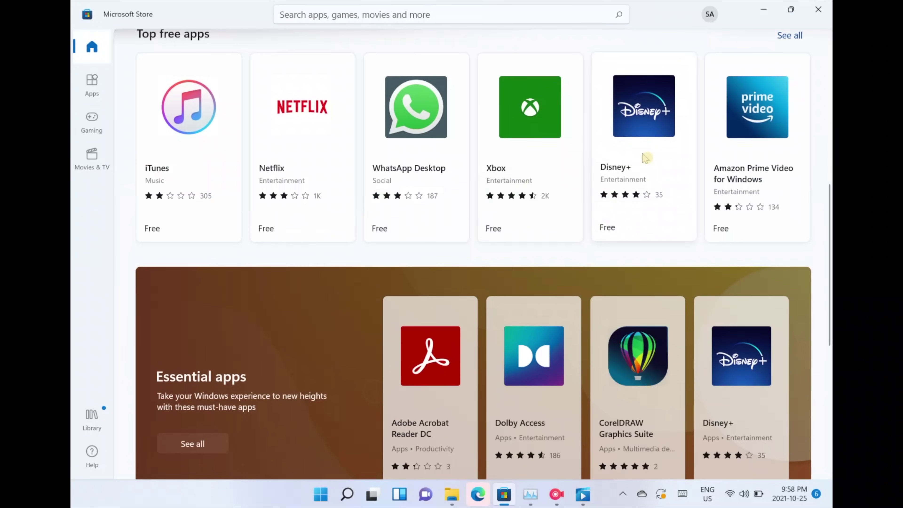
{"action": "scroll", "coordinate": [646, 157], "scroll_direction": "up", "scroll_amount": 2}
{"action": "scroll", "coordinate": [561, 318], "scroll_direction": "down", "scroll_amount": 7}
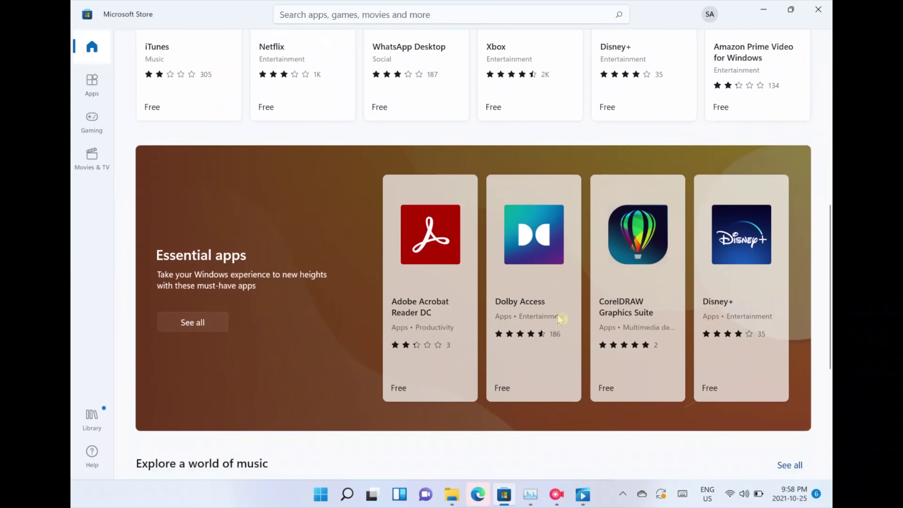
{"action": "scroll", "coordinate": [560, 319], "scroll_direction": "down", "scroll_amount": 9}
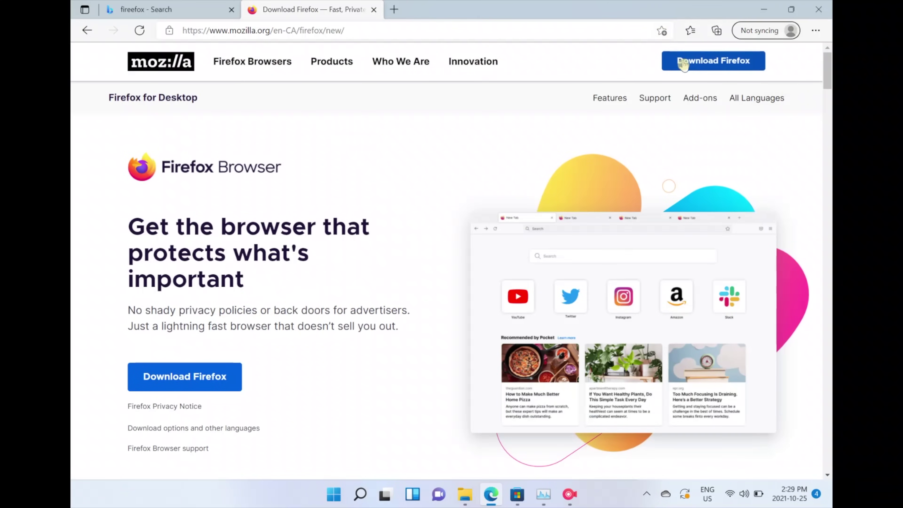
{"action": "left_click", "coordinate": [684, 64]}
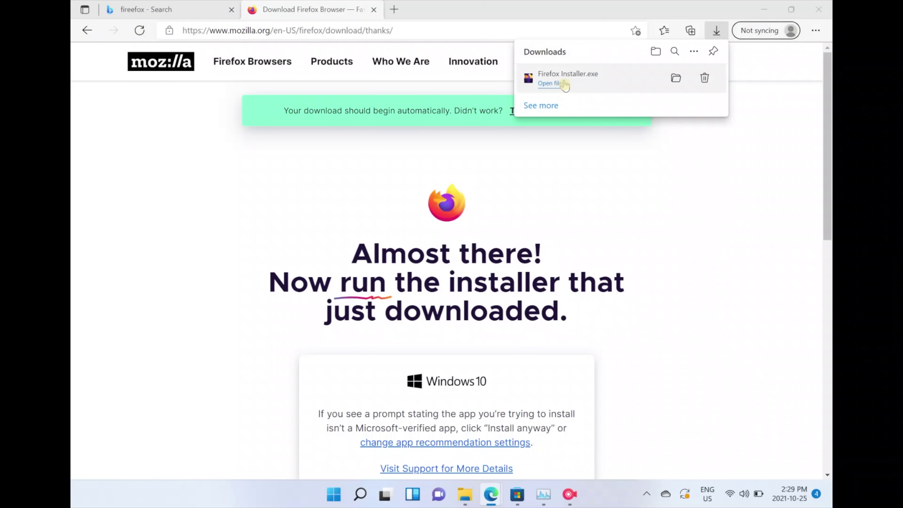
Run the downloaded Firefox Installer.exe from Edge's Downloads list, bringing up the S mode notice.
{"action": "left_click", "coordinate": [565, 85]}
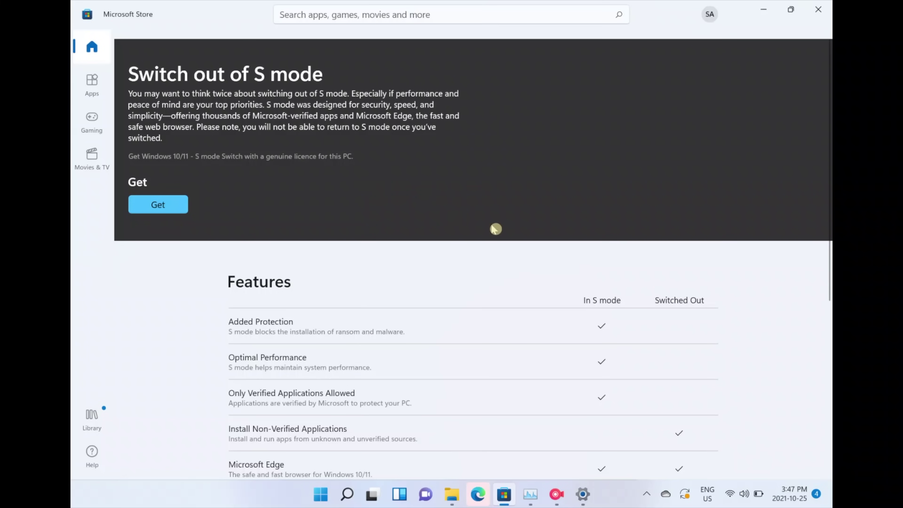
{"action": "scroll", "coordinate": [495, 229], "scroll_direction": "down", "scroll_amount": 5}
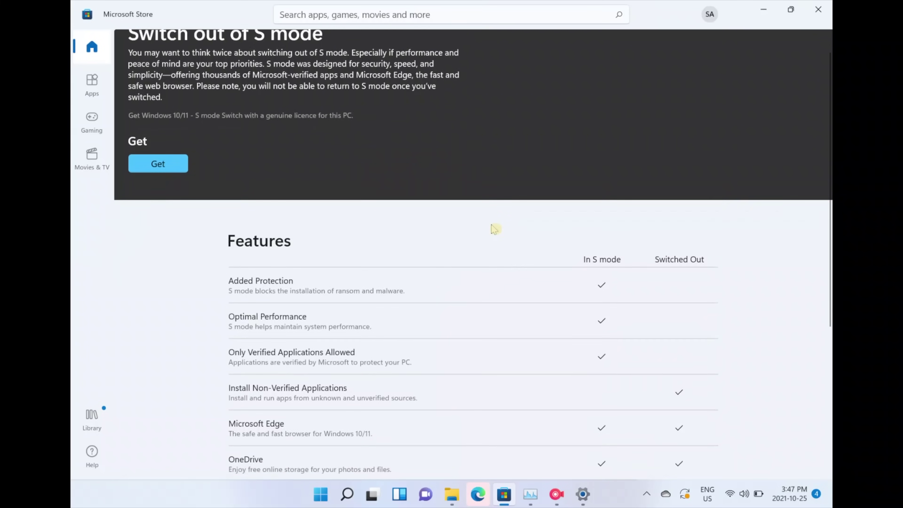
{"action": "scroll", "coordinate": [495, 229], "scroll_direction": "up", "scroll_amount": 1}
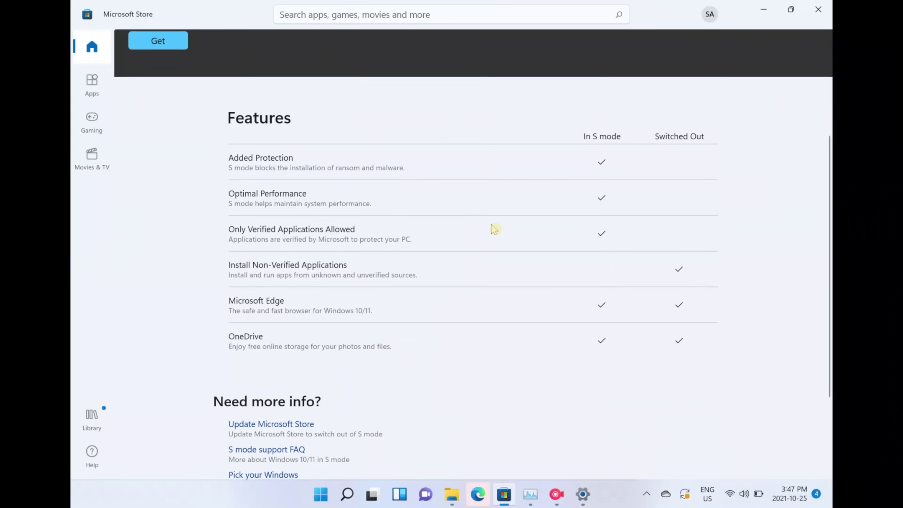
{"action": "scroll", "coordinate": [495, 229], "scroll_direction": "up", "scroll_amount": 1}
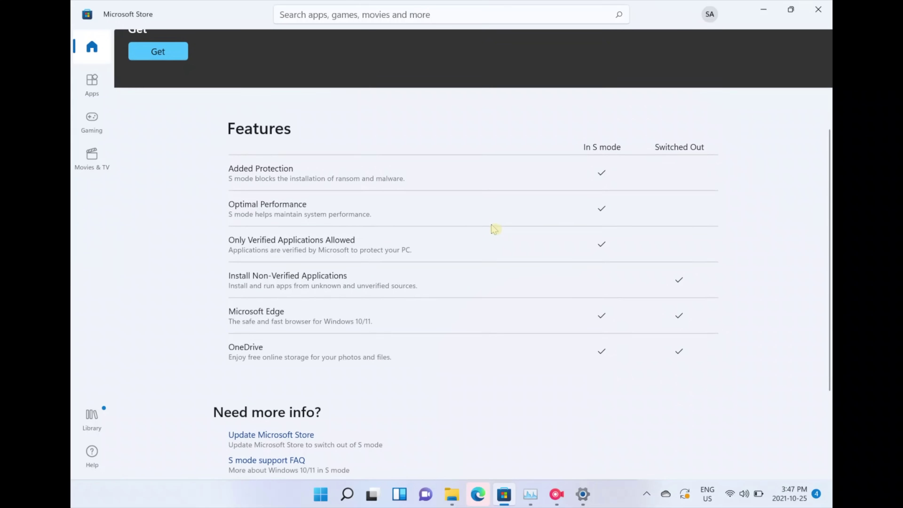
{"action": "scroll", "coordinate": [495, 229], "scroll_direction": "up", "scroll_amount": 1}
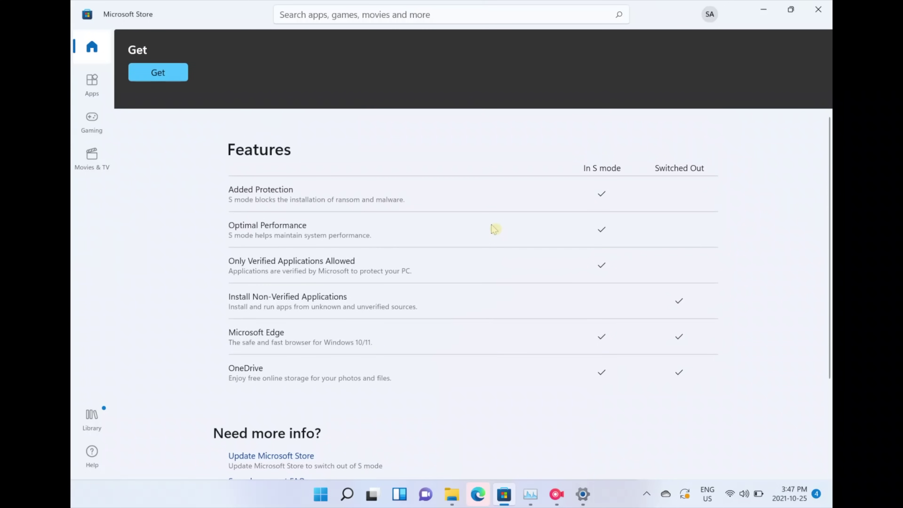
{"action": "scroll", "coordinate": [495, 229], "scroll_direction": "up", "scroll_amount": 2}
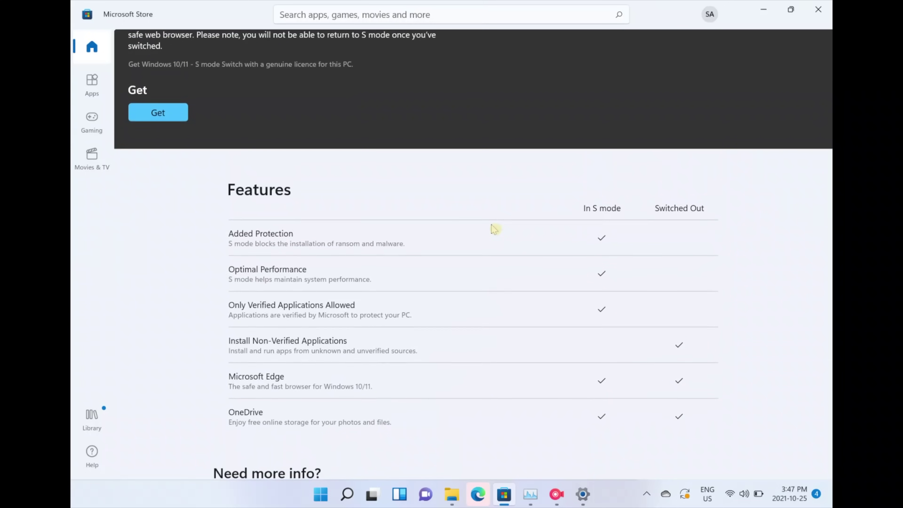
{"action": "scroll", "coordinate": [495, 229], "scroll_direction": "down", "scroll_amount": 1}
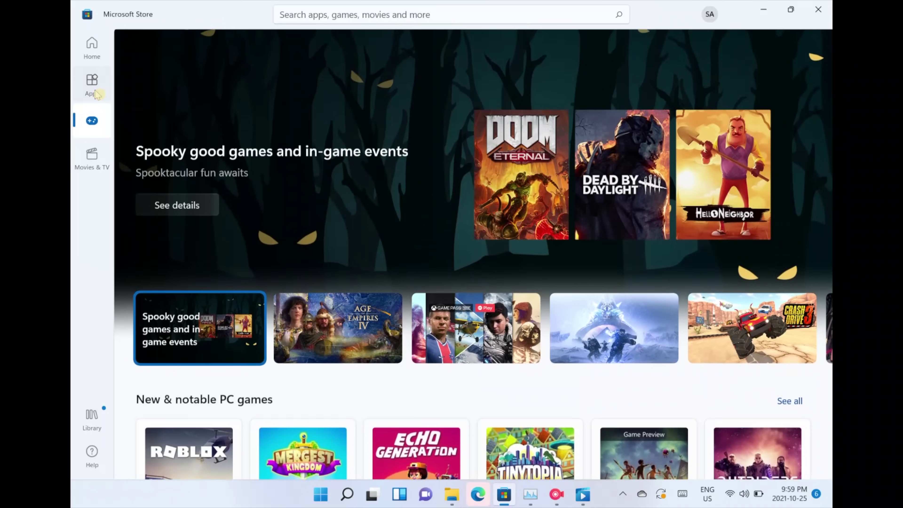
{"action": "left_click", "coordinate": [91, 85]}
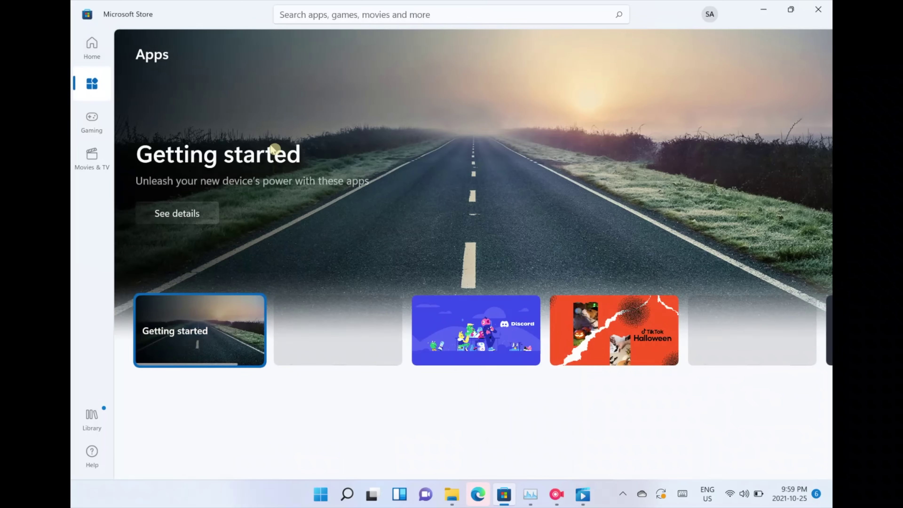
{"action": "scroll", "coordinate": [274, 148], "scroll_direction": "down", "scroll_amount": 3}
{"action": "scroll", "coordinate": [274, 149], "scroll_direction": "down", "scroll_amount": 6}
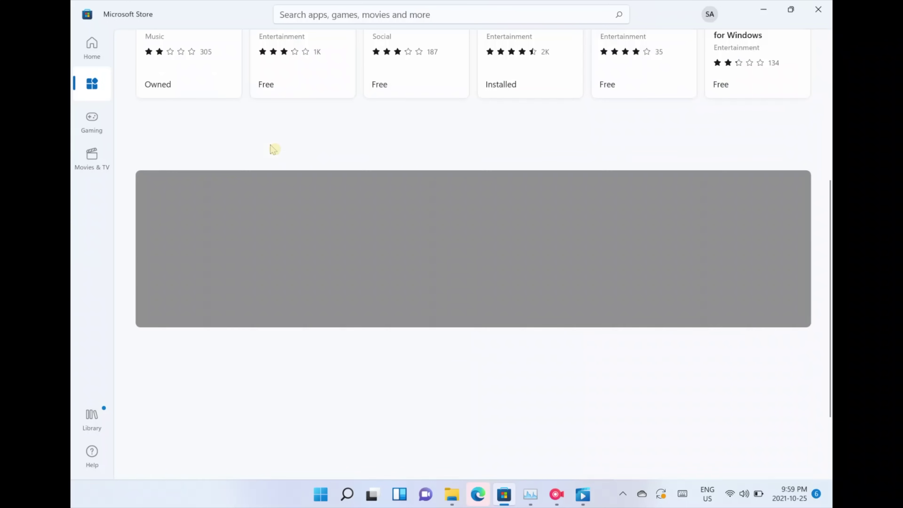
{"action": "scroll", "coordinate": [273, 149], "scroll_direction": "down", "scroll_amount": 5}
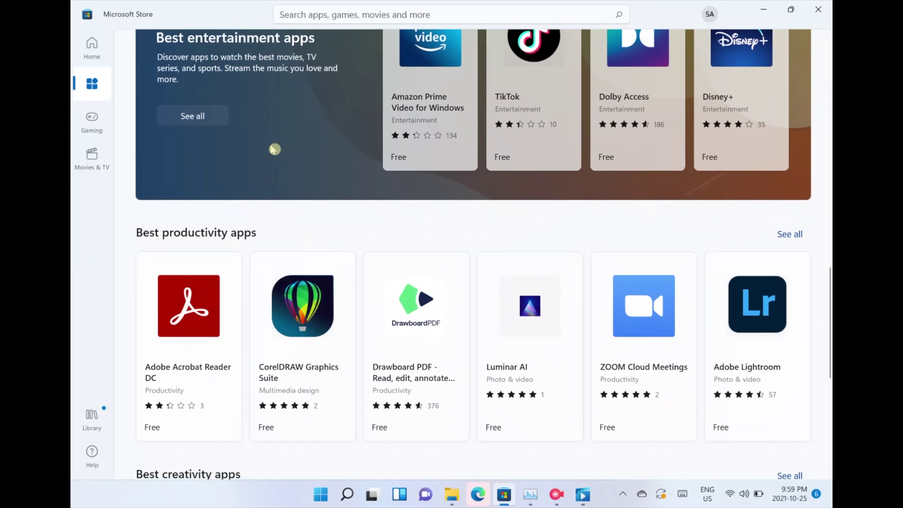
{"action": "scroll", "coordinate": [275, 149], "scroll_direction": "down", "scroll_amount": 10}
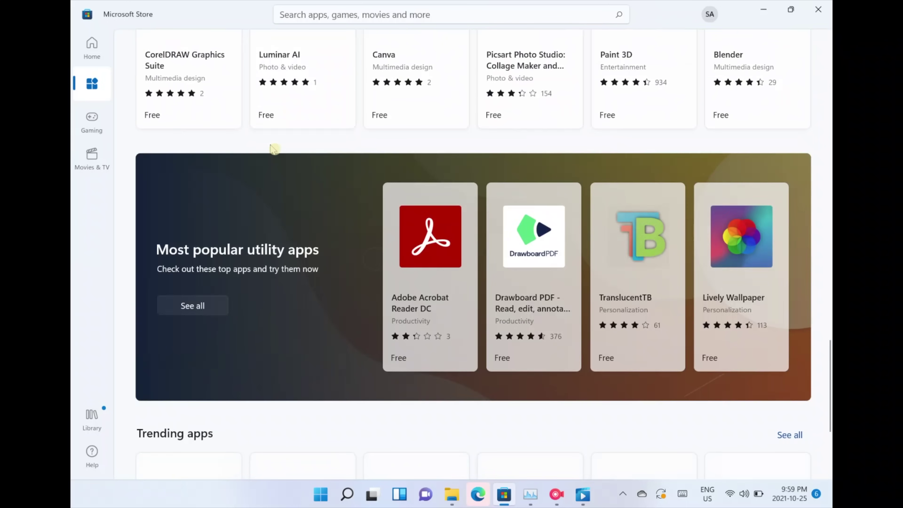
{"action": "scroll", "coordinate": [275, 149], "scroll_direction": "down", "scroll_amount": 10}
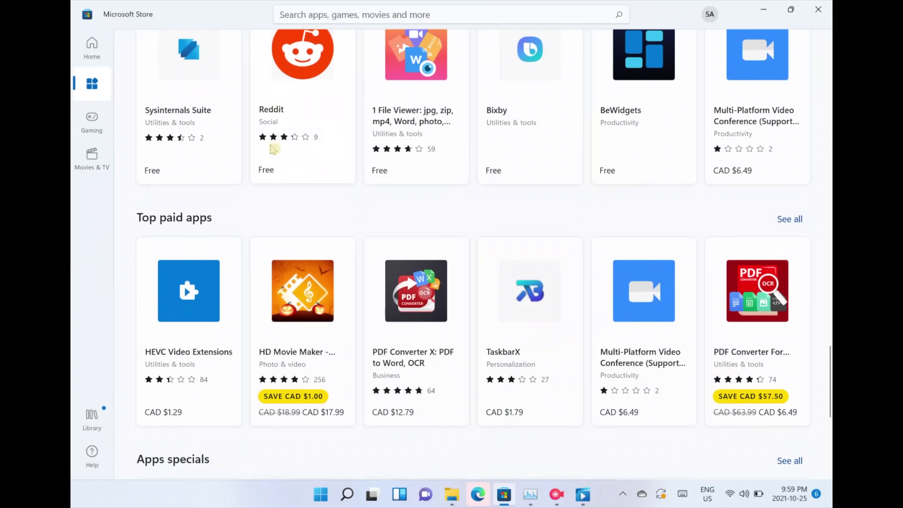
{"action": "scroll", "coordinate": [274, 149], "scroll_direction": "down", "scroll_amount": 9}
{"action": "scroll", "coordinate": [274, 149], "scroll_direction": "up", "scroll_amount": 5}
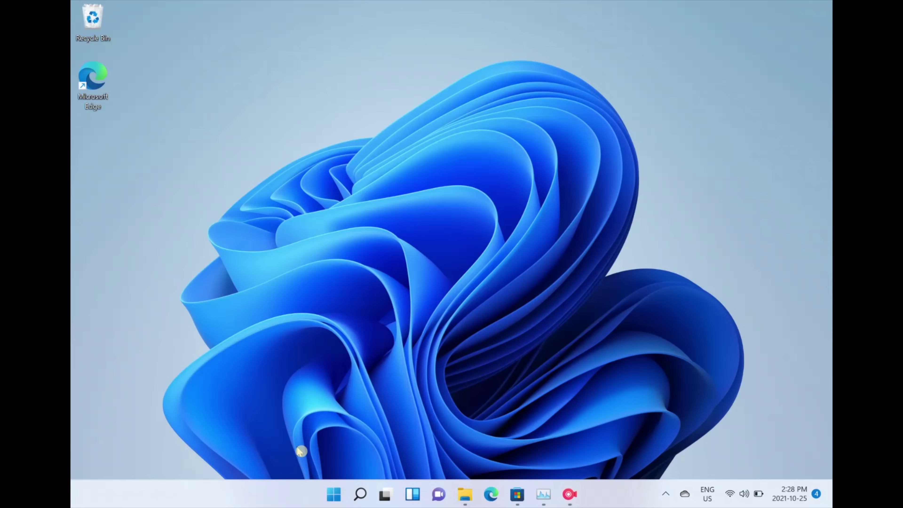
Search Windows for 'system' and launch the System Information app.
{"action": "left_click", "coordinate": [360, 493]}
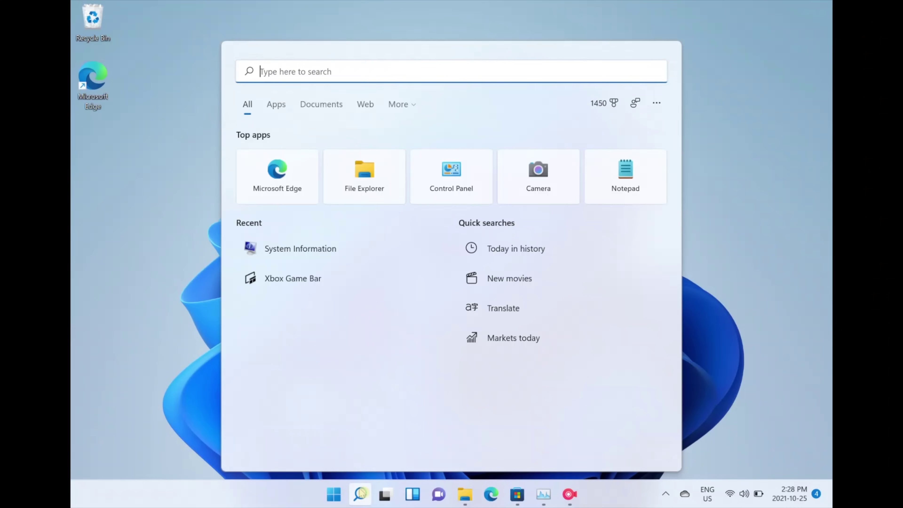
{"action": "type", "text": "system"}
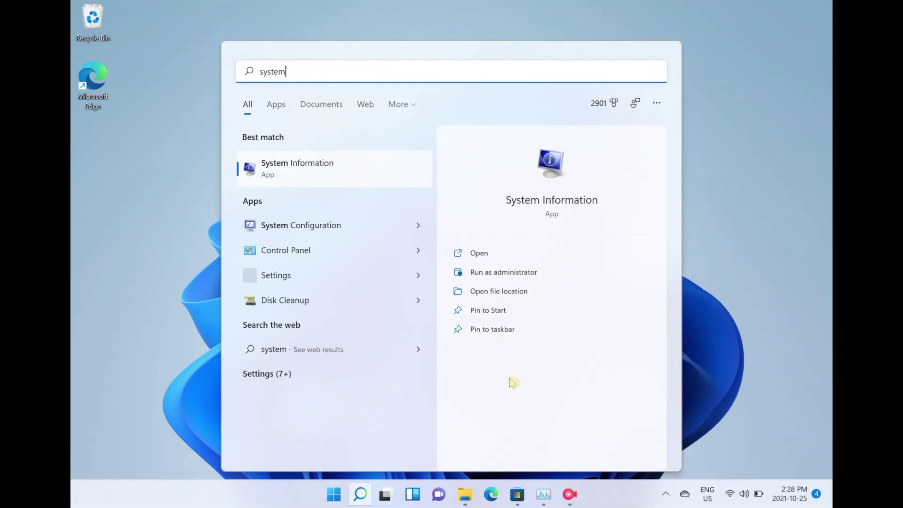
{"action": "left_click", "coordinate": [333, 175]}
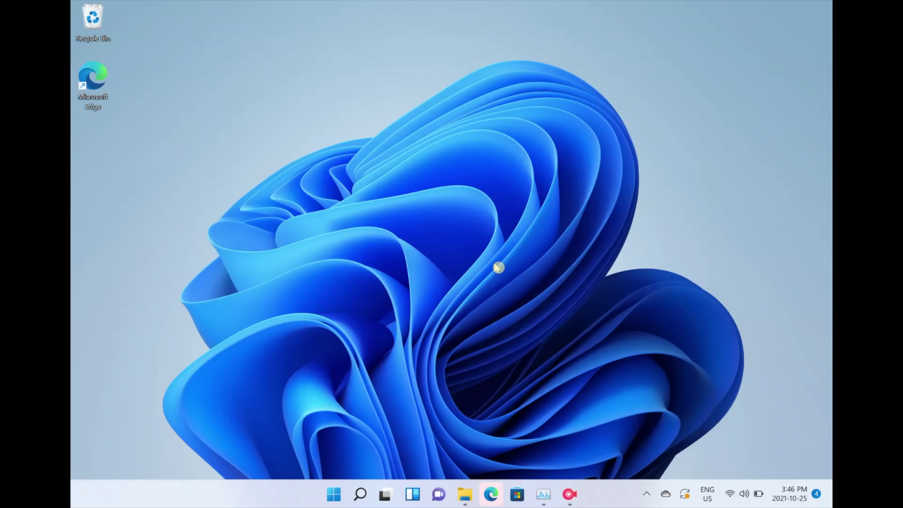
Search Windows for 'Settings' and open the Settings app on its System page.
{"action": "right_click", "coordinate": [360, 494]}
{"action": "left_click", "coordinate": [458, 376]}
{"action": "right_click", "coordinate": [357, 498]}
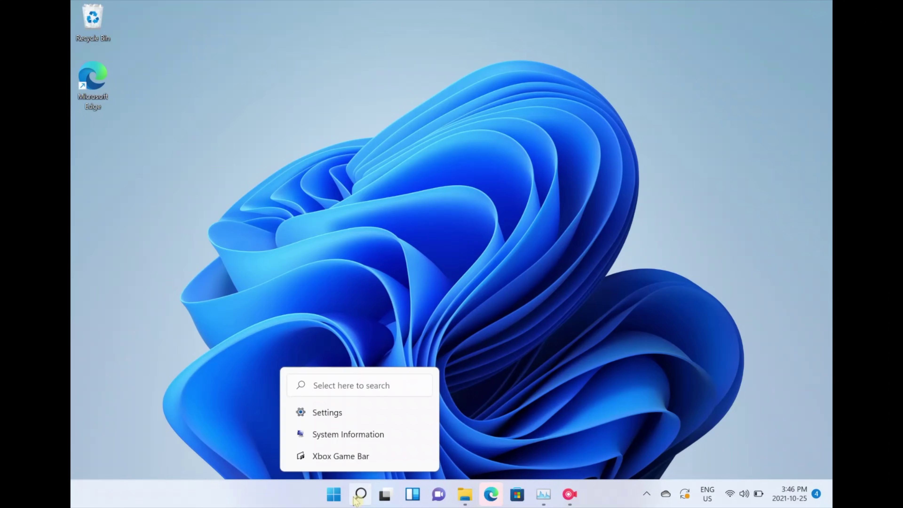
{"action": "left_click", "coordinate": [355, 500]}
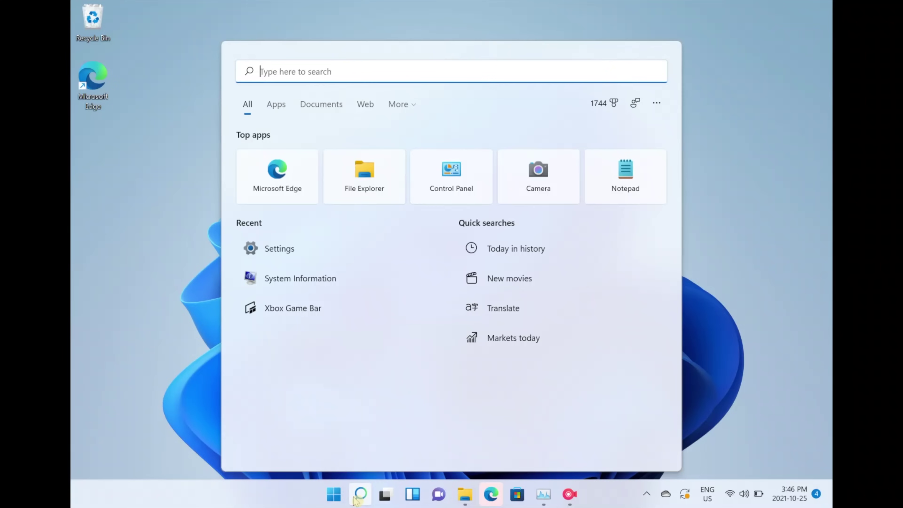
{"action": "type", "text": "Setto"}
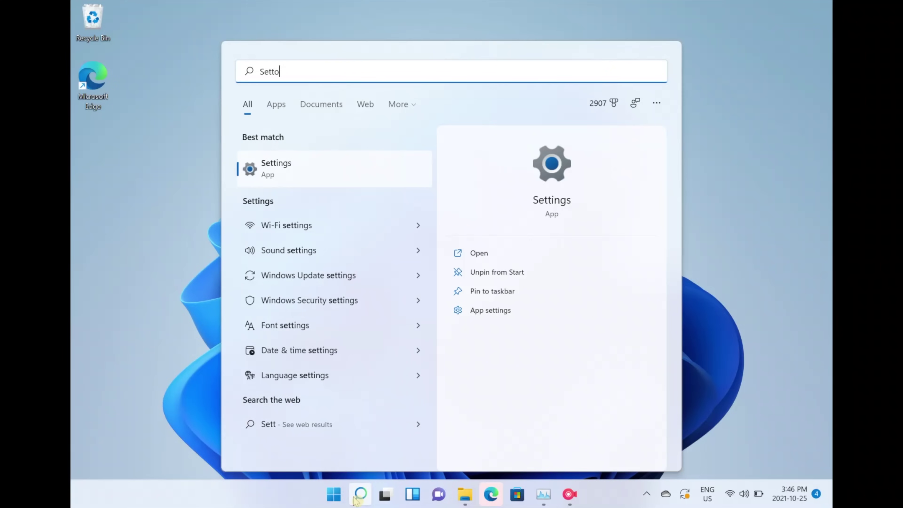
{"action": "key", "text": "BackSpace"}
{"action": "type", "text": "ings"}
{"action": "left_click", "coordinate": [283, 178]}
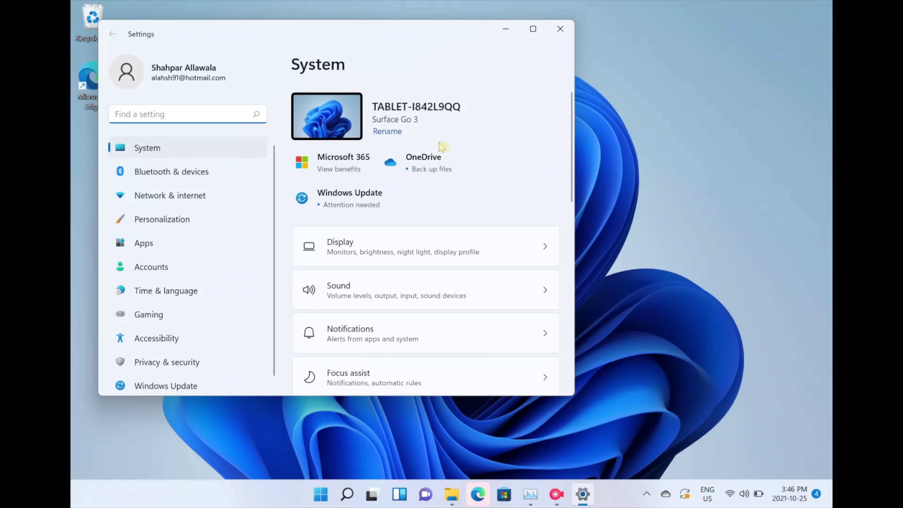
Go to the Activation page, expand the S mode details, and open the Store to exit S mode.
{"action": "scroll", "coordinate": [438, 148], "scroll_direction": "down", "scroll_amount": 1}
{"action": "scroll", "coordinate": [442, 146], "scroll_direction": "down", "scroll_amount": 5}
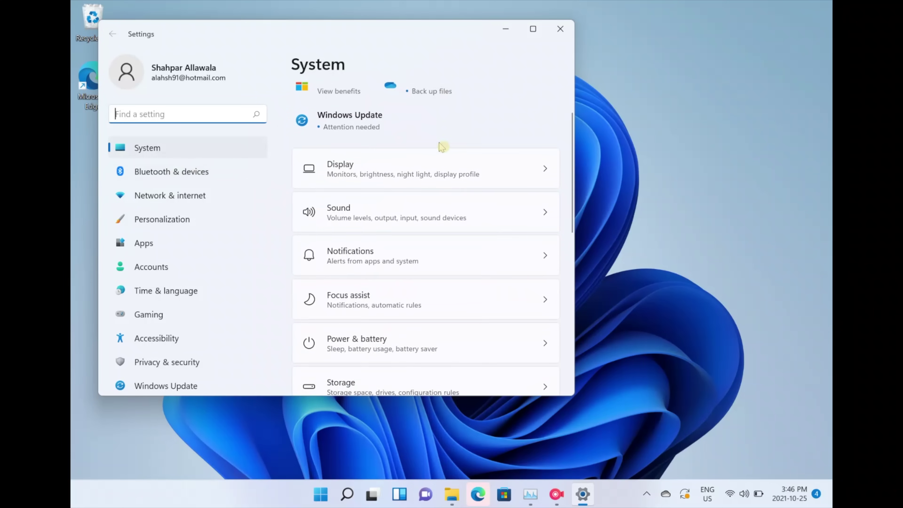
{"action": "scroll", "coordinate": [442, 146], "scroll_direction": "down", "scroll_amount": 6}
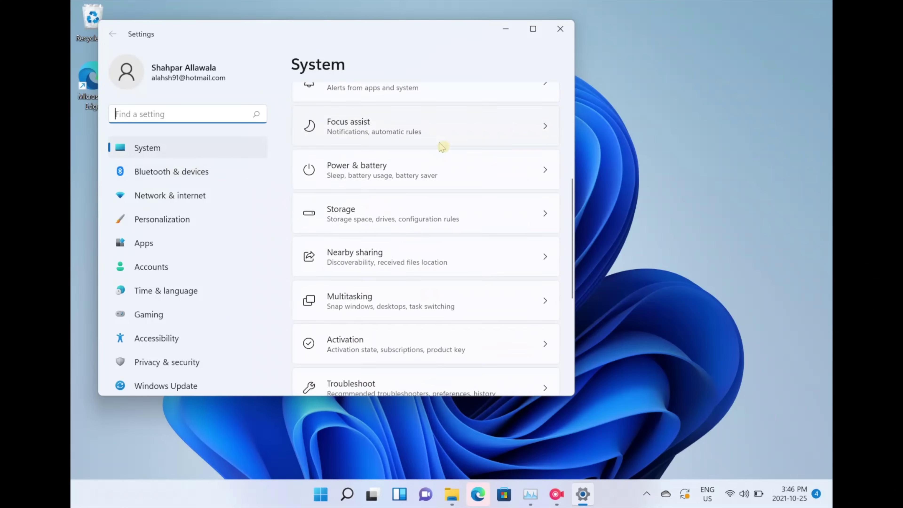
{"action": "scroll", "coordinate": [442, 145], "scroll_direction": "down", "scroll_amount": 3}
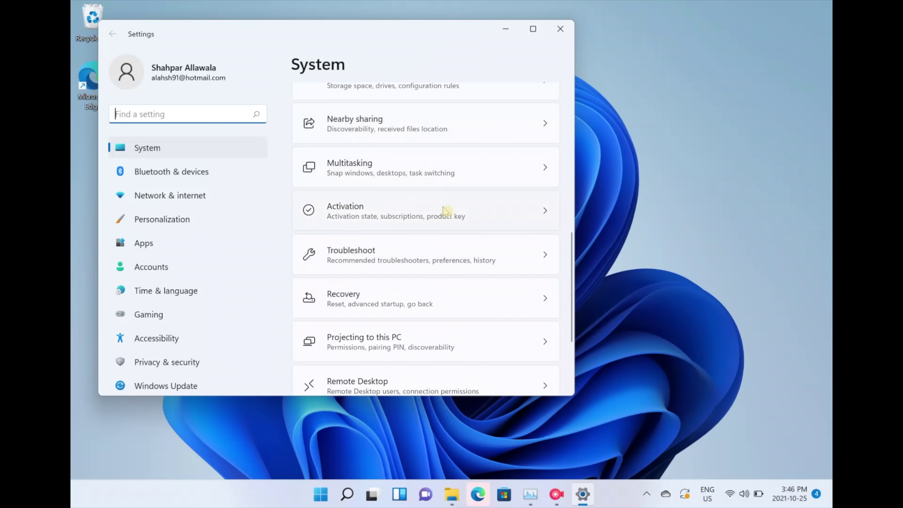
{"action": "left_click", "coordinate": [431, 220]}
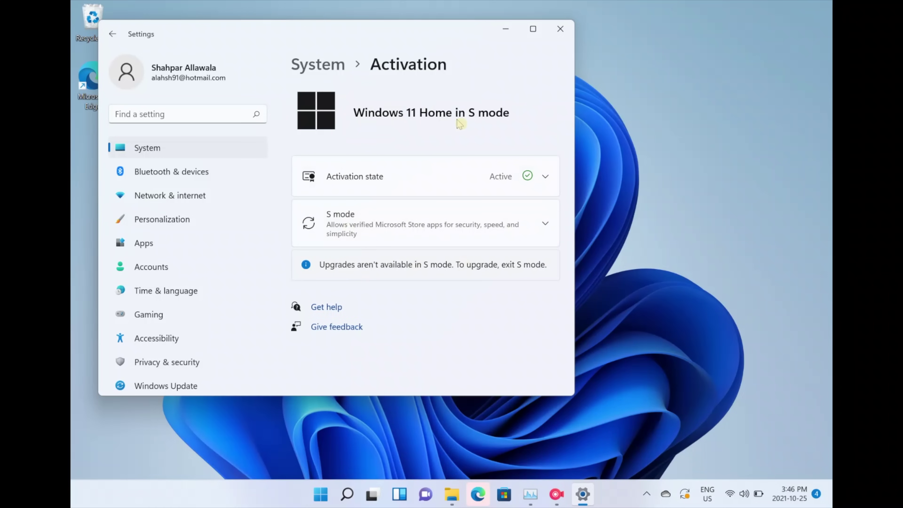
{"action": "left_click", "coordinate": [540, 230]}
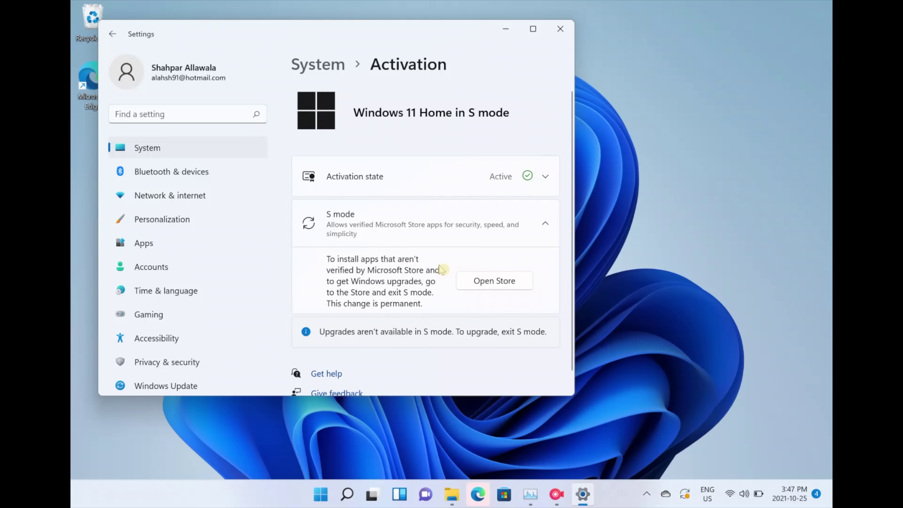
{"action": "left_click", "coordinate": [485, 284]}
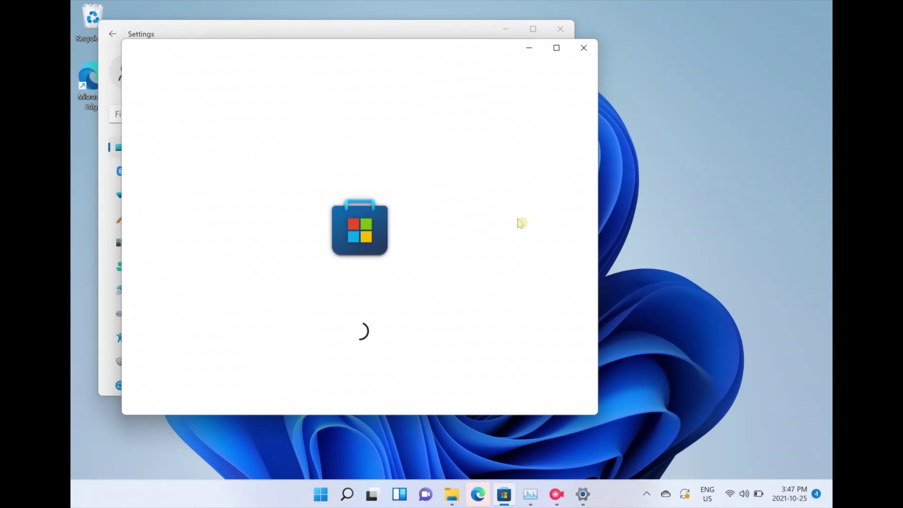
Maximize the Store window and click Get on the Switch out of S mode page.
{"action": "left_click", "coordinate": [557, 47]}
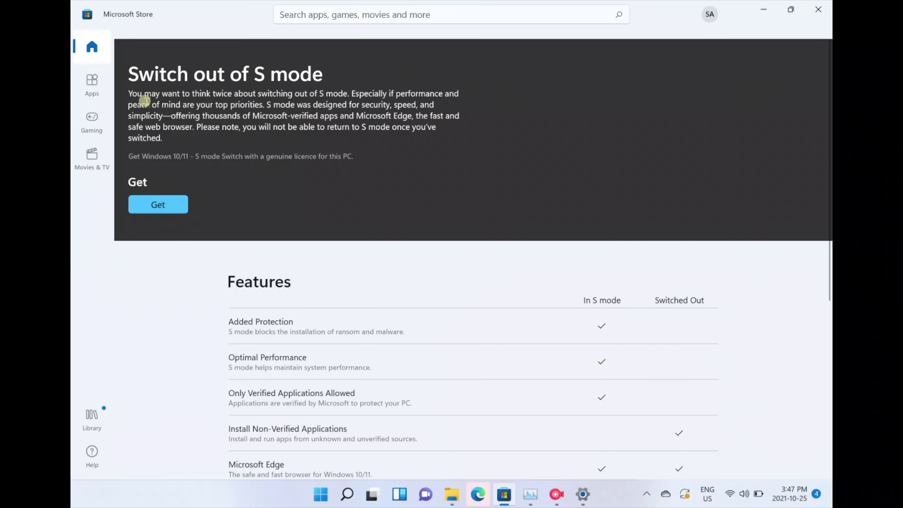
{"action": "scroll", "coordinate": [493, 228], "scroll_direction": "down", "scroll_amount": 5}
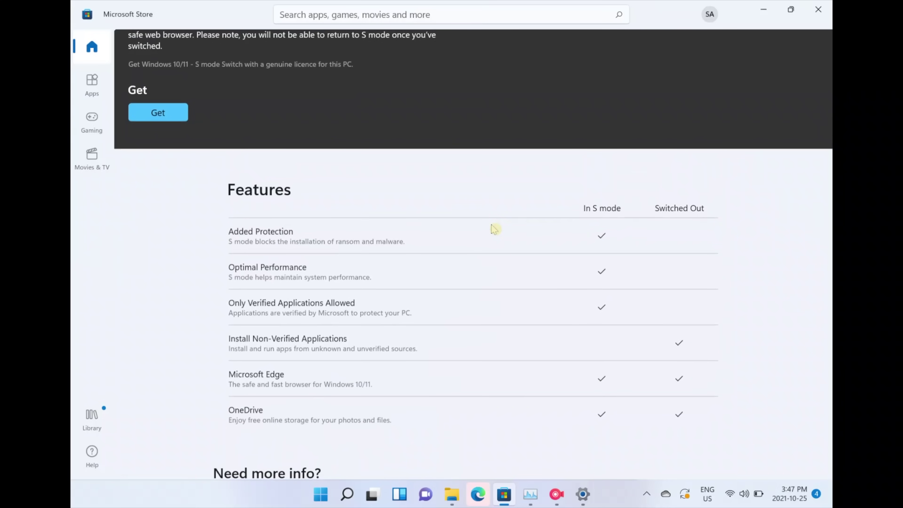
{"action": "left_click", "coordinate": [161, 111]}
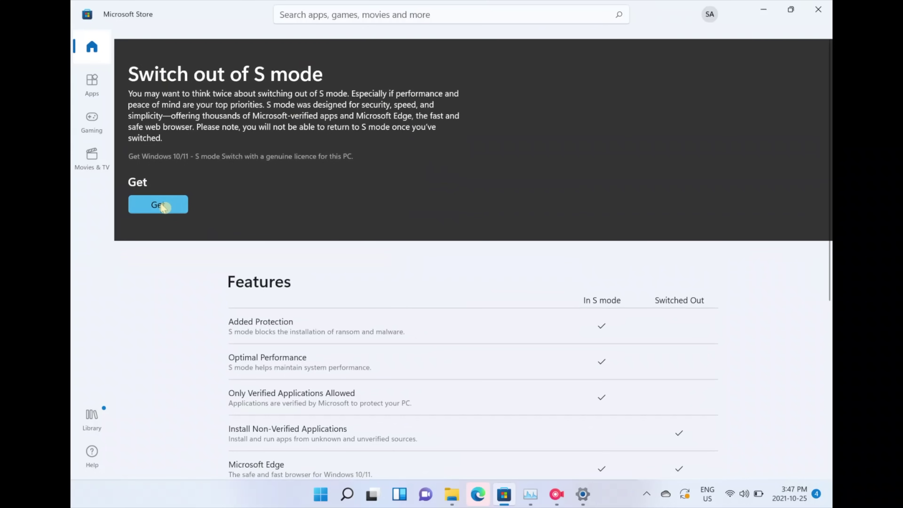
{"action": "left_click", "coordinate": [162, 205]}
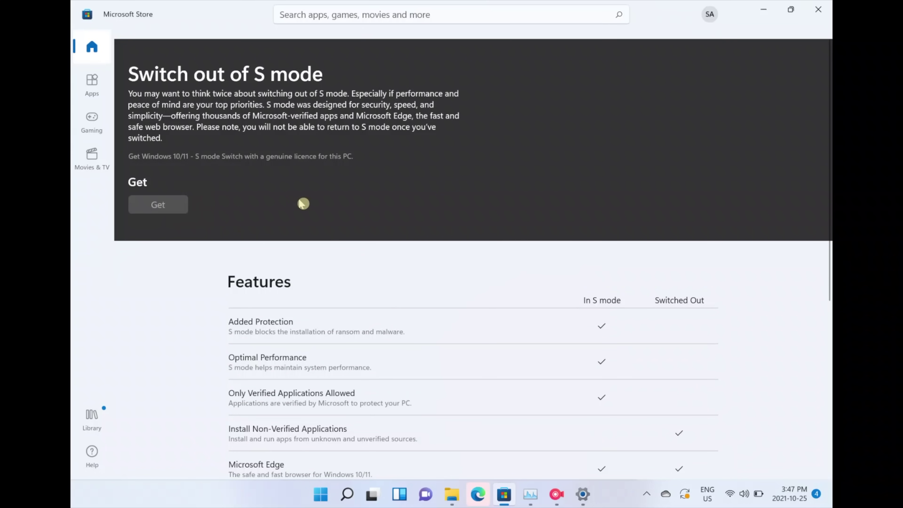